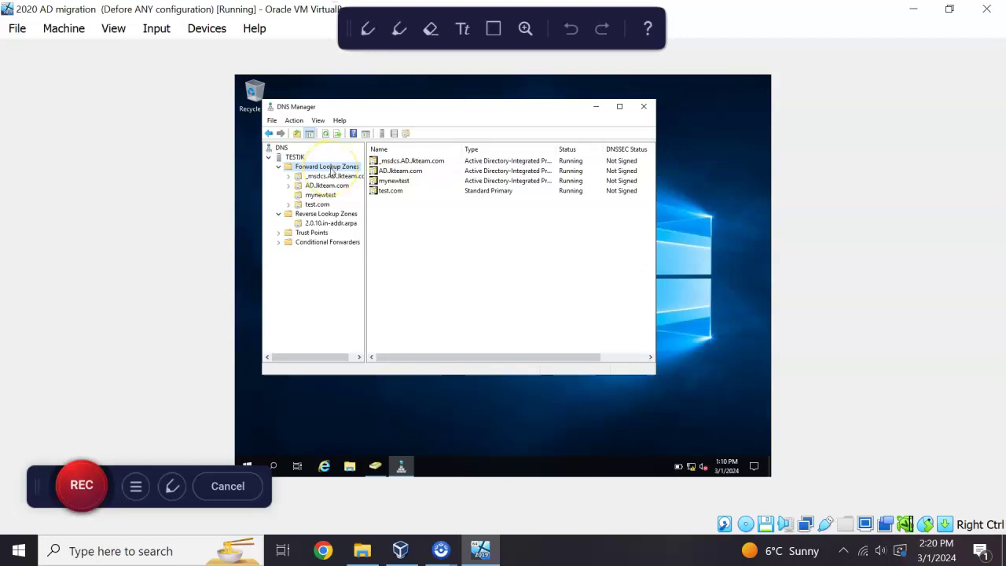
Start a new forward lookup primary zone stored in Active Directory and replicated to all DNS servers in the AD.Jkteam.com domain
{"action": "right_click", "coordinate": [331, 172]}
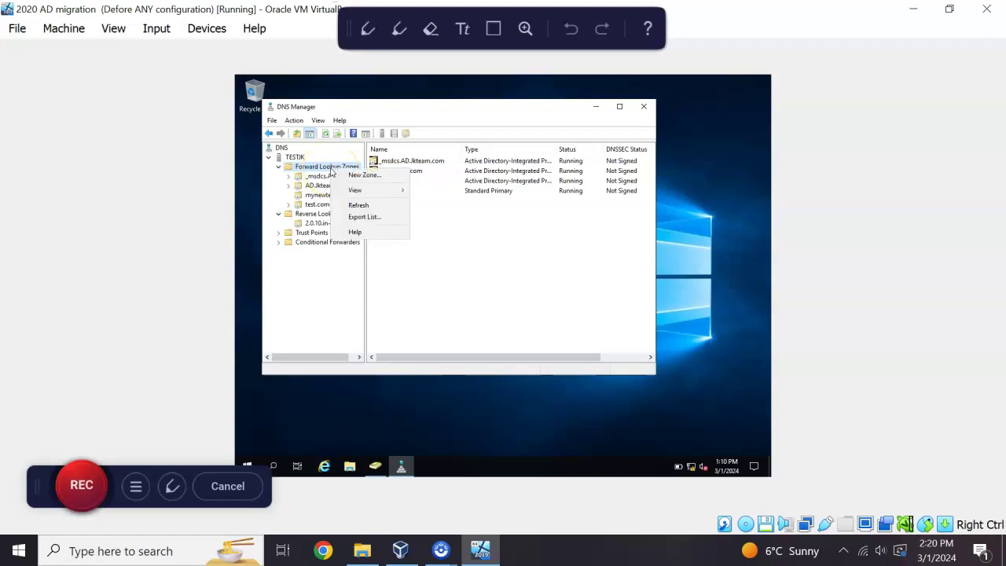
{"action": "left_click", "coordinate": [372, 176]}
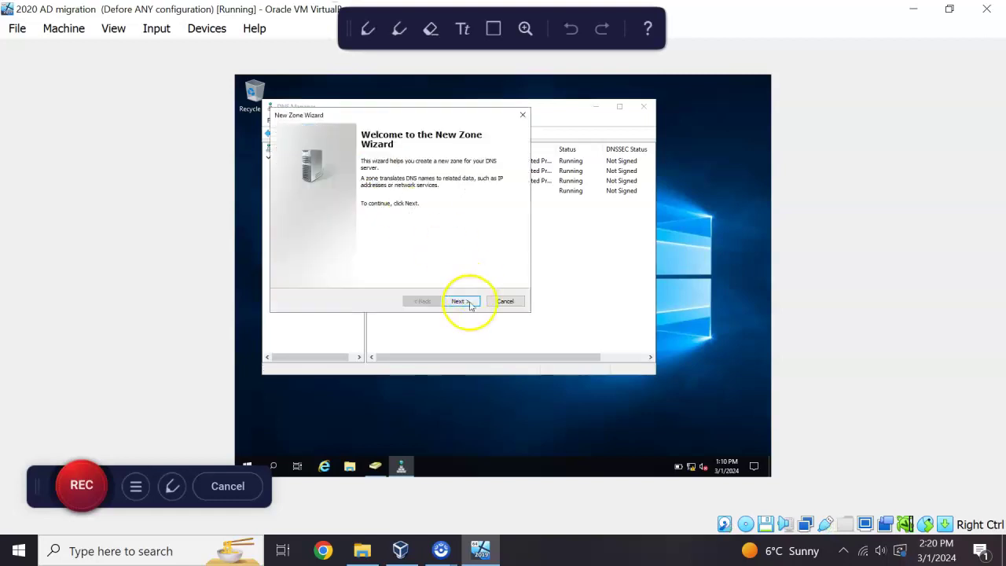
{"action": "left_click", "coordinate": [460, 301]}
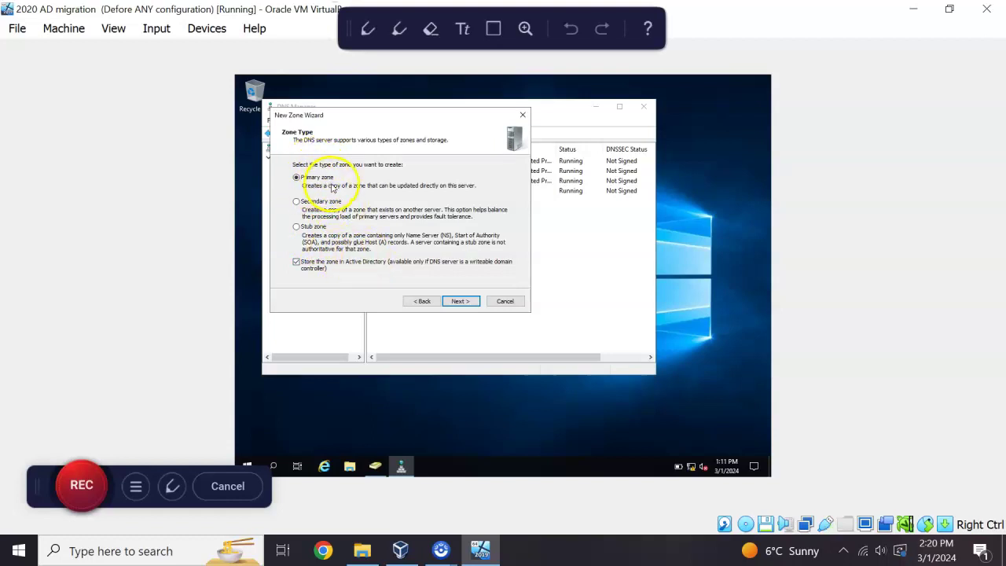
{"action": "left_click", "coordinate": [463, 303]}
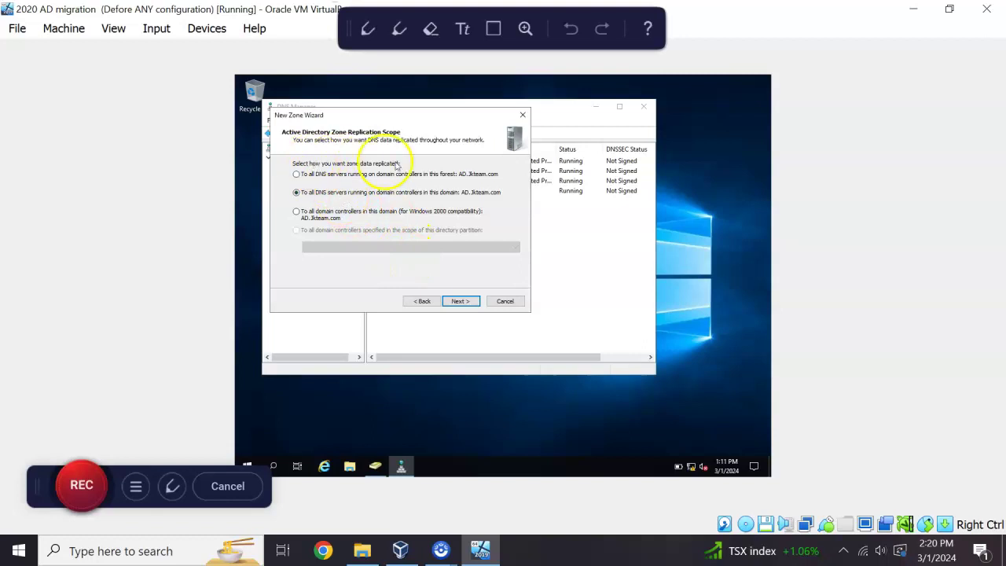
{"action": "left_click", "coordinate": [458, 301]}
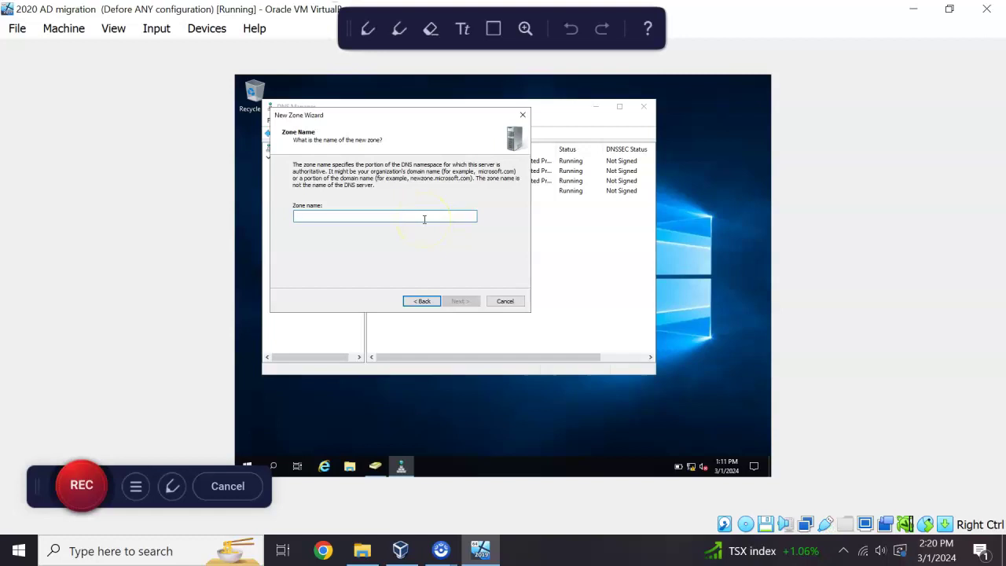
Name the new zone iamjk, disallow dynamic updates and finish creating it
{"action": "type", "text": "l"}
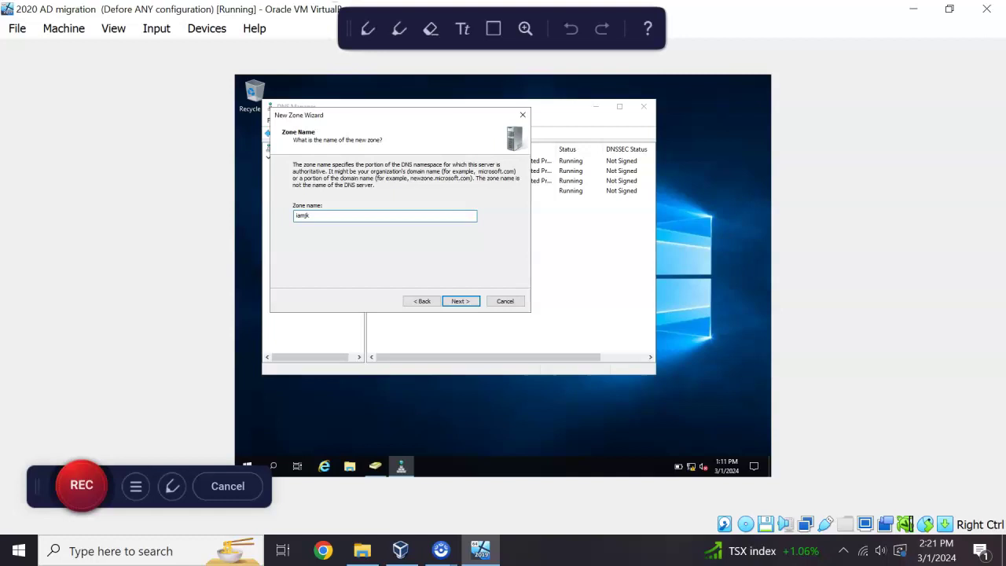
{"action": "left_click", "coordinate": [460, 301]}
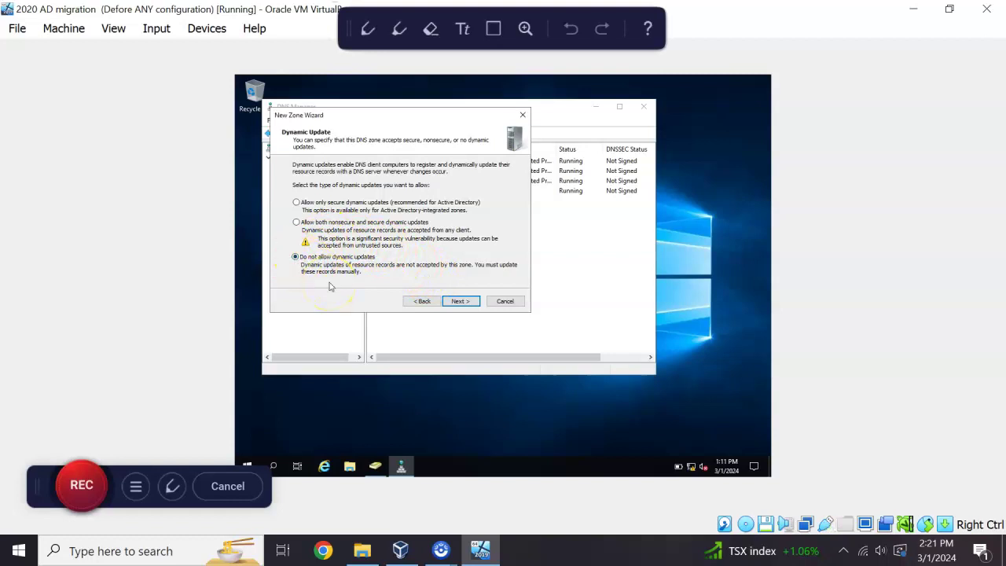
{"action": "left_click", "coordinate": [460, 301]}
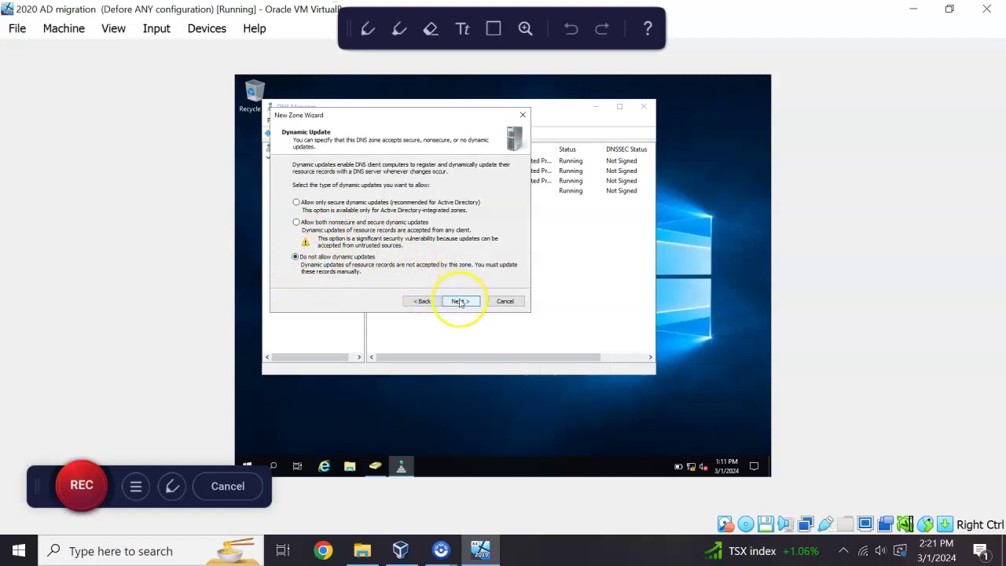
{"action": "left_click", "coordinate": [461, 301]}
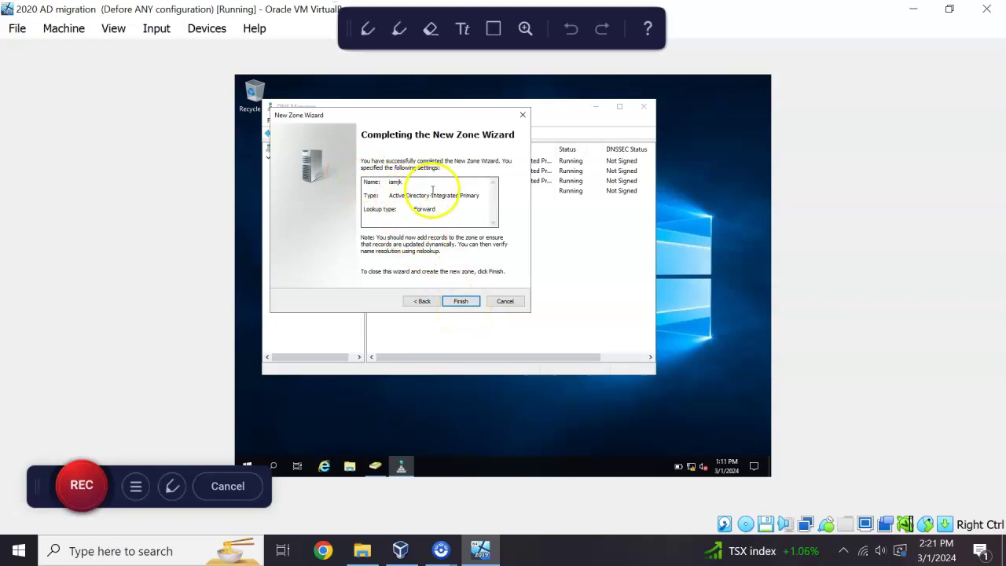
{"action": "left_click", "coordinate": [462, 301]}
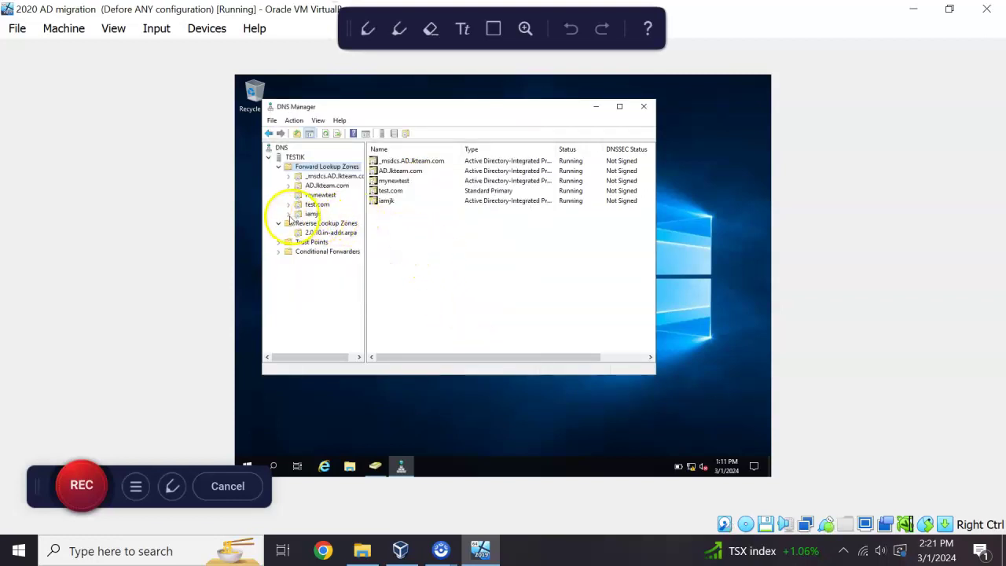
Add a host (A) record test123 with IP address 10.0.2.15 and an associated pointer record to the iamjk zone
{"action": "left_click", "coordinate": [314, 214]}
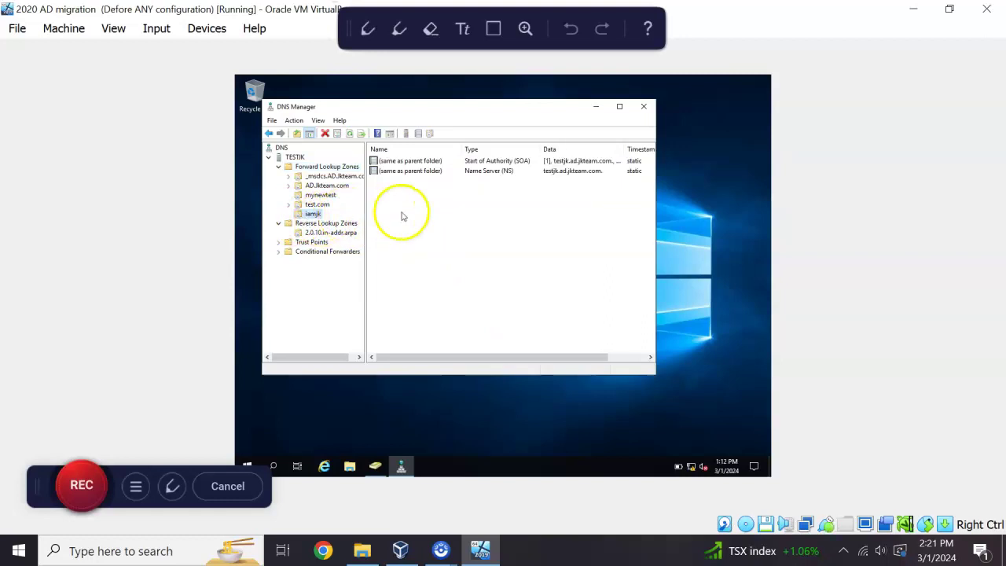
{"action": "right_click", "coordinate": [424, 202]}
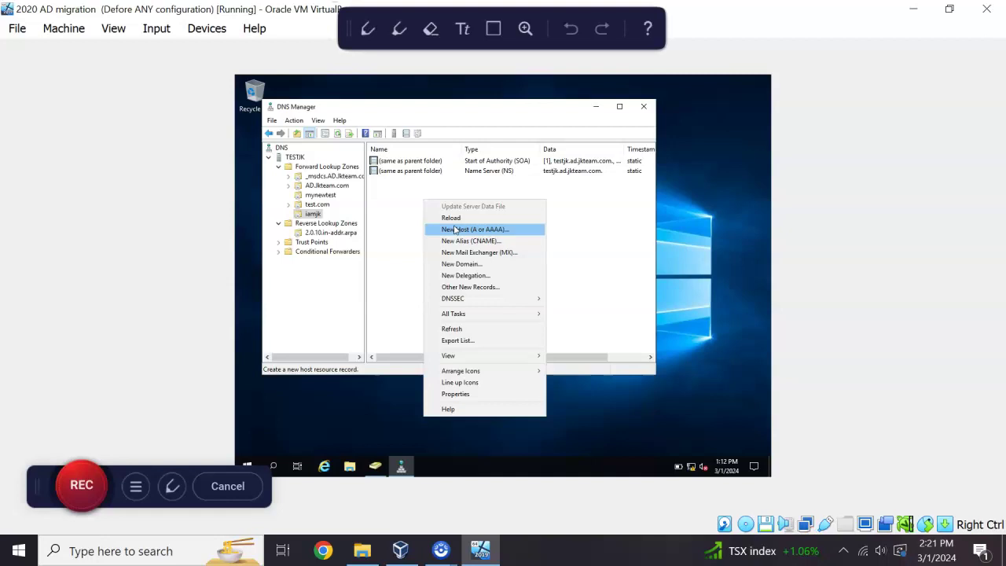
{"action": "left_click", "coordinate": [463, 230]}
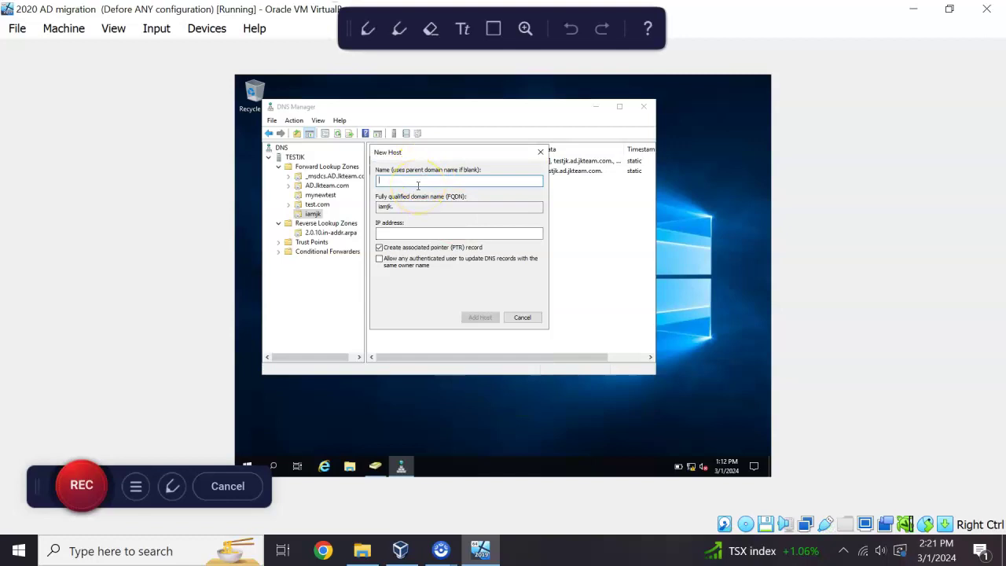
{"action": "type", "text": "test123"}
{"action": "left_click", "coordinate": [425, 232]}
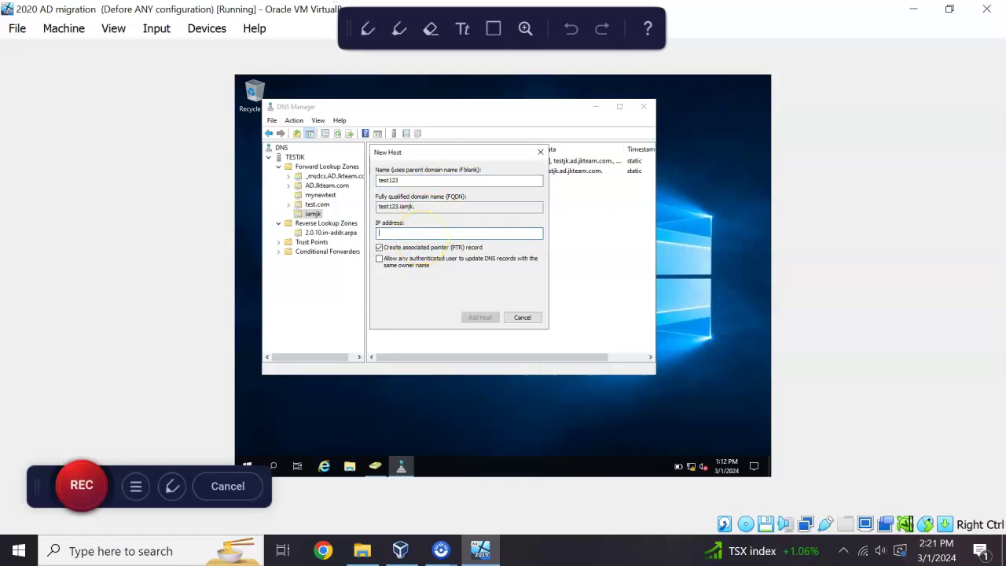
{"action": "type", "text": "10.0.2.15"}
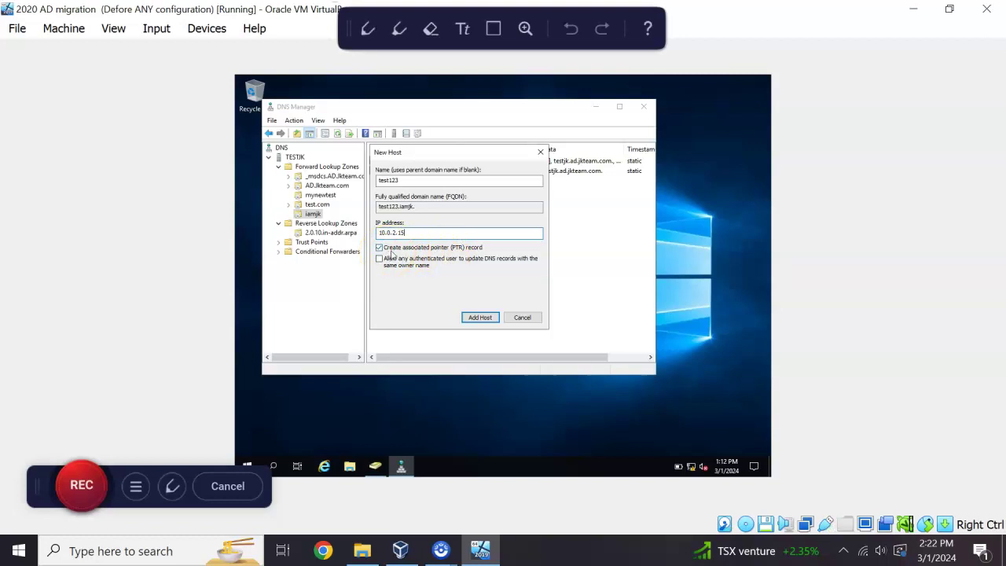
{"action": "left_click", "coordinate": [480, 317]}
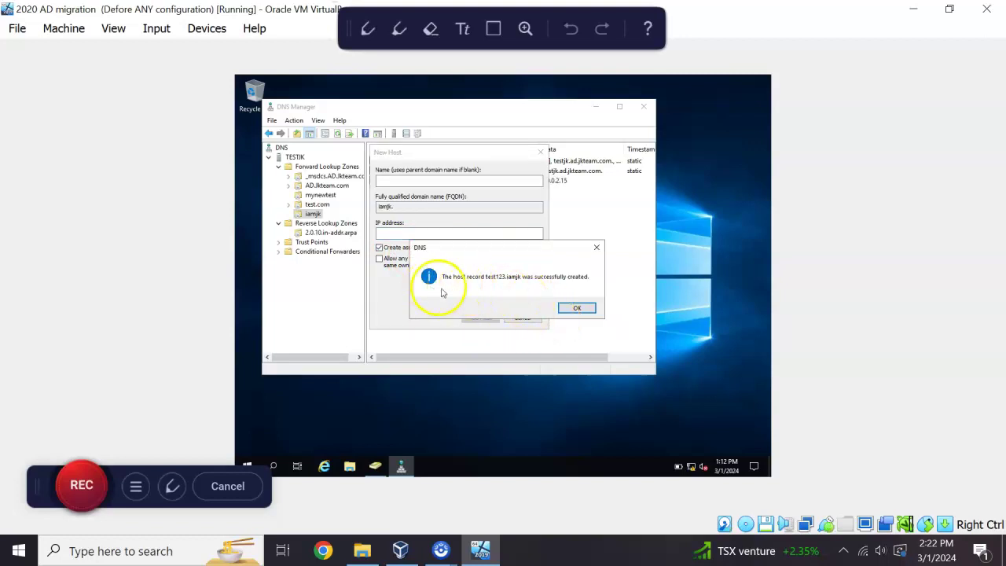
{"action": "left_click", "coordinate": [583, 309]}
{"action": "left_click", "coordinate": [535, 318]}
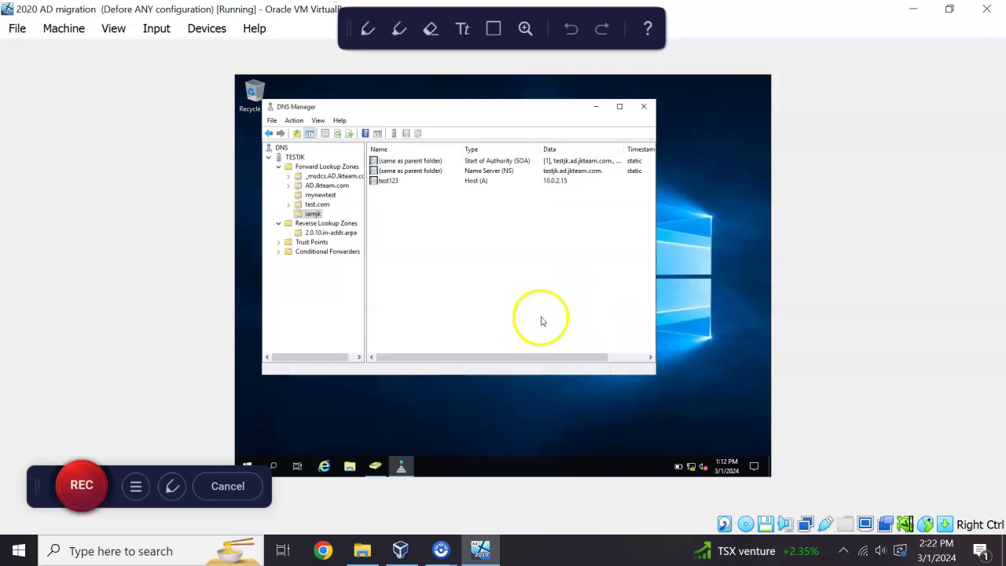
Examine the host properties and security permissions of the test123 record, and close them without changes
{"action": "double_click", "coordinate": [387, 182]}
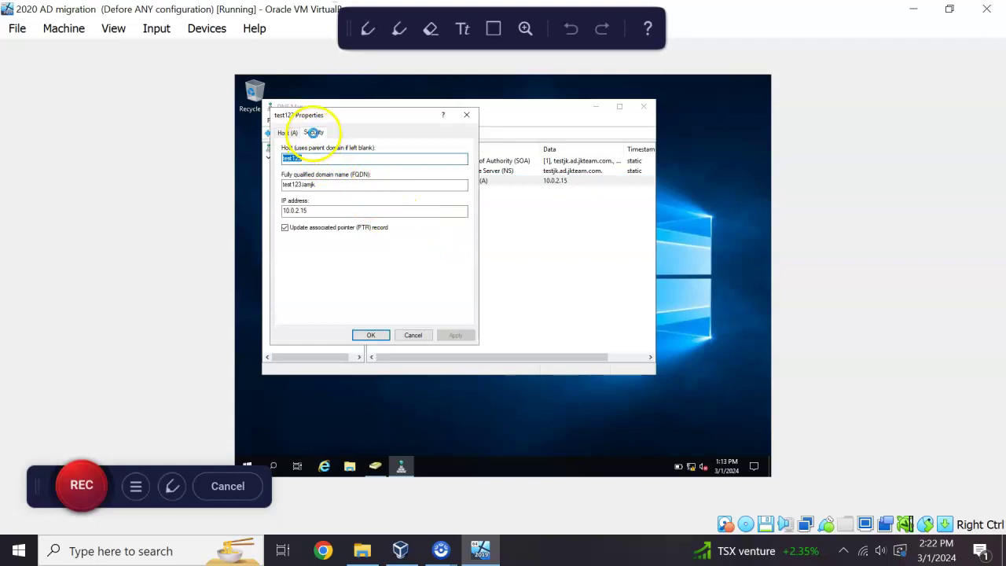
{"action": "left_click", "coordinate": [314, 133]}
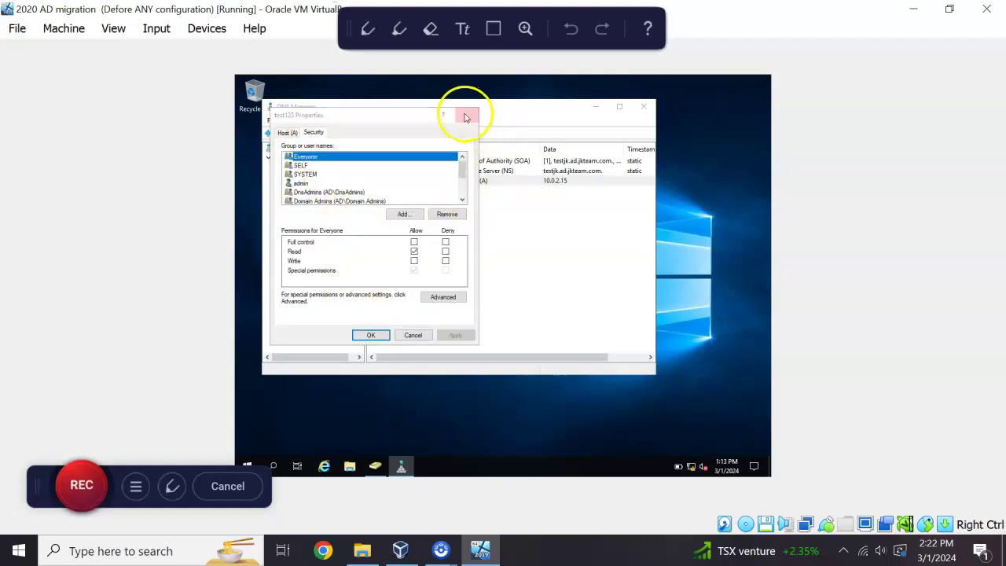
{"action": "left_click", "coordinate": [466, 115]}
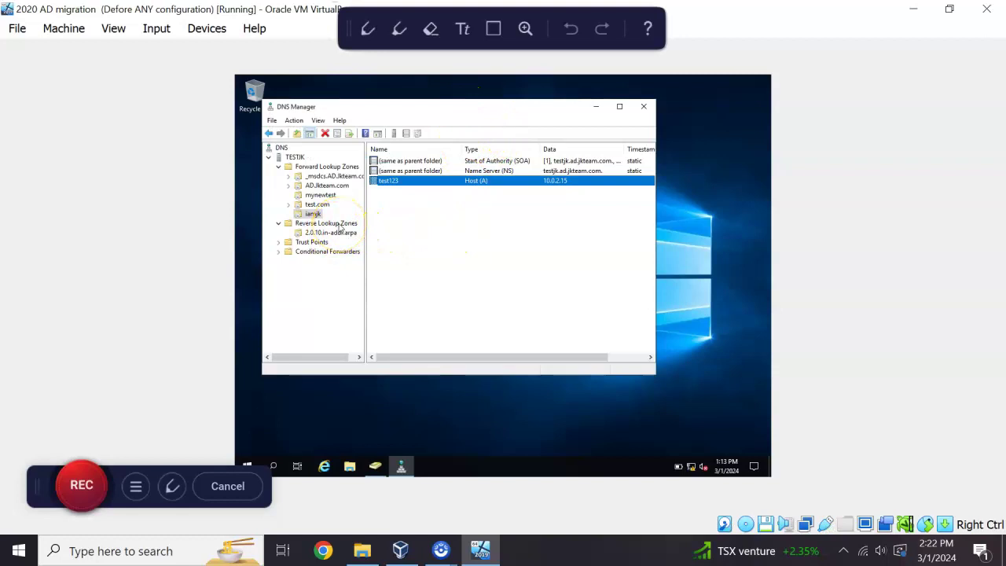
Start a new IPv4 reverse lookup primary zone stored in Active Directory and replicated to all DNS servers in the domain
{"action": "left_click", "coordinate": [340, 225]}
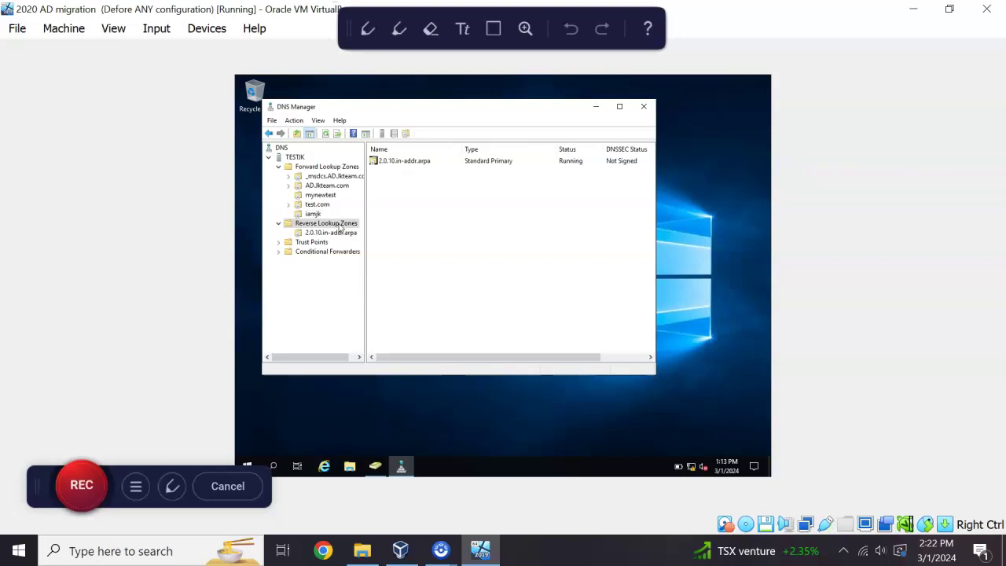
{"action": "right_click", "coordinate": [341, 225]}
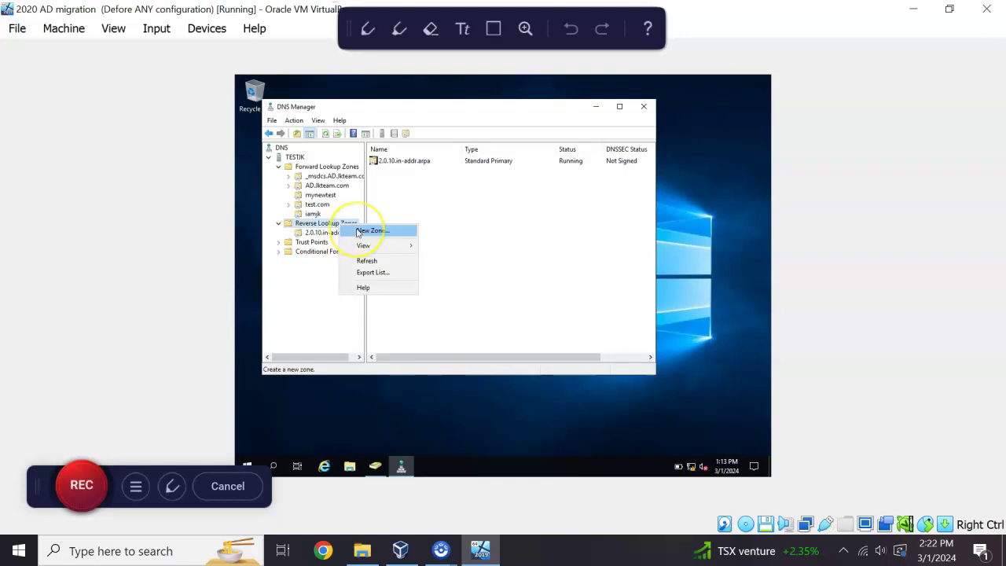
{"action": "left_click", "coordinate": [358, 229]}
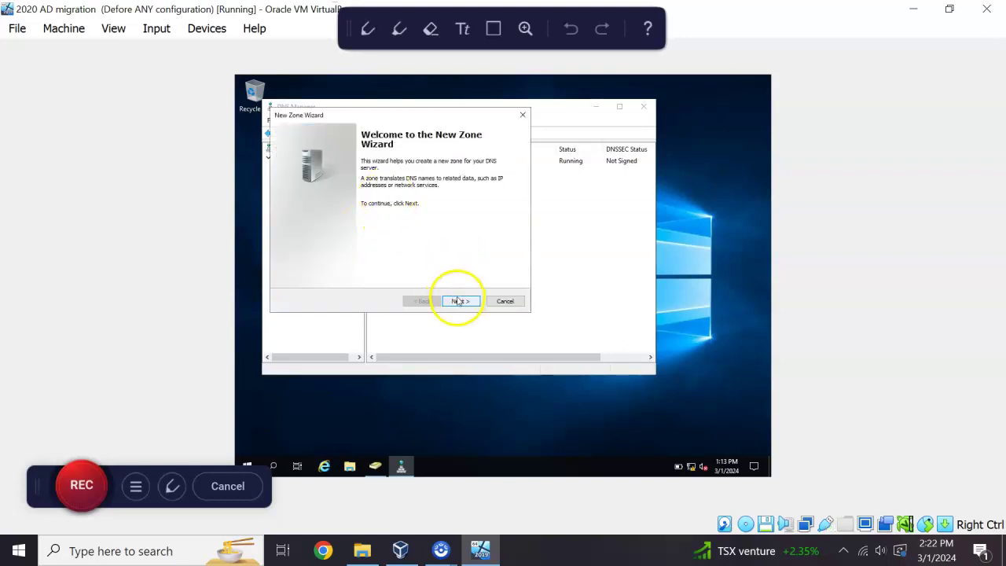
{"action": "left_click", "coordinate": [459, 301]}
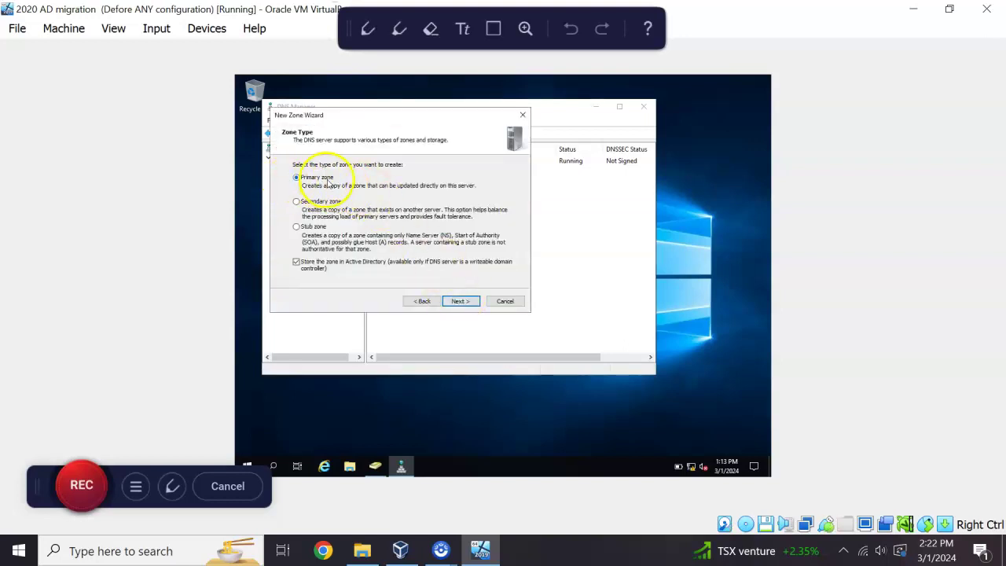
{"action": "left_click", "coordinate": [467, 301]}
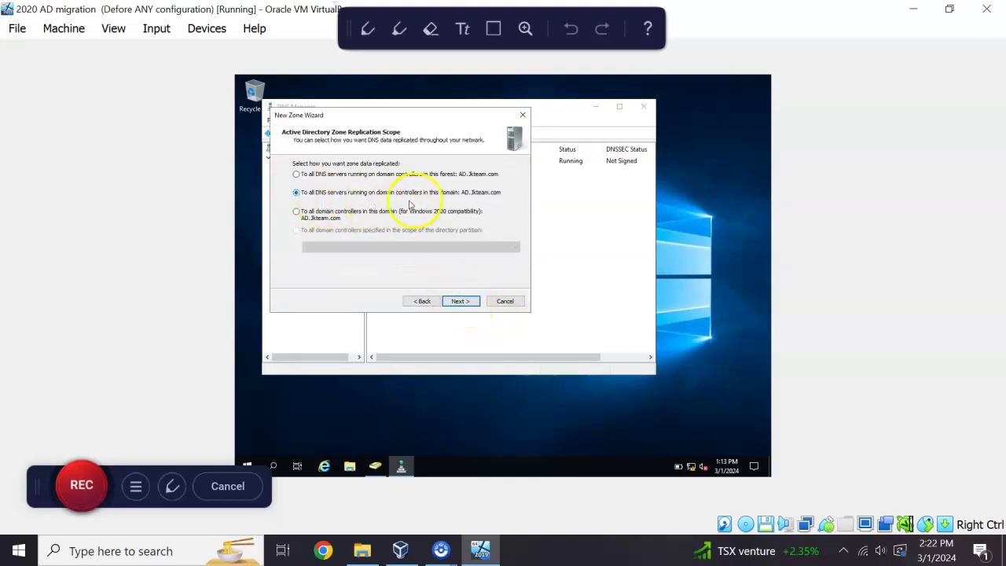
{"action": "left_click", "coordinate": [460, 300]}
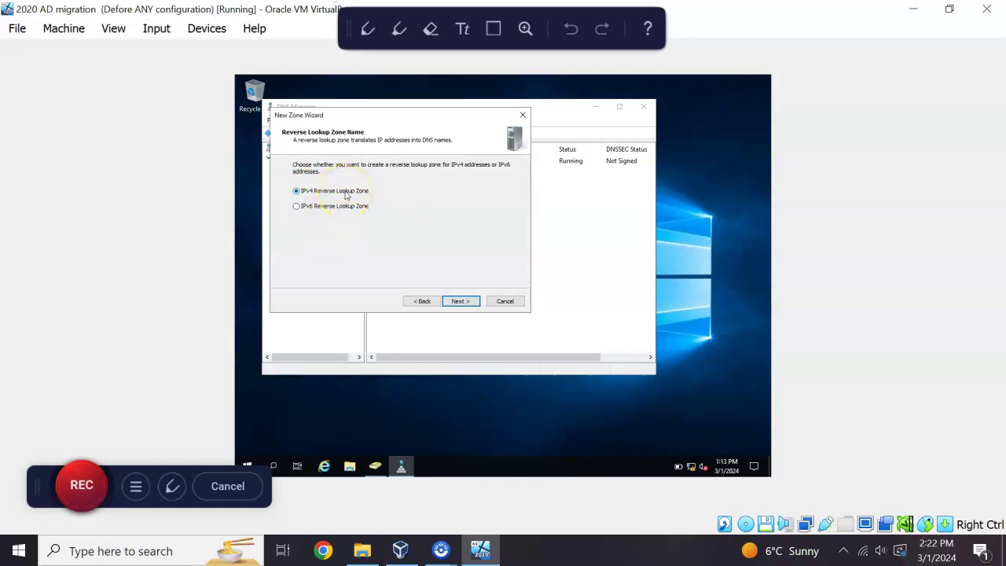
{"action": "left_click", "coordinate": [461, 301]}
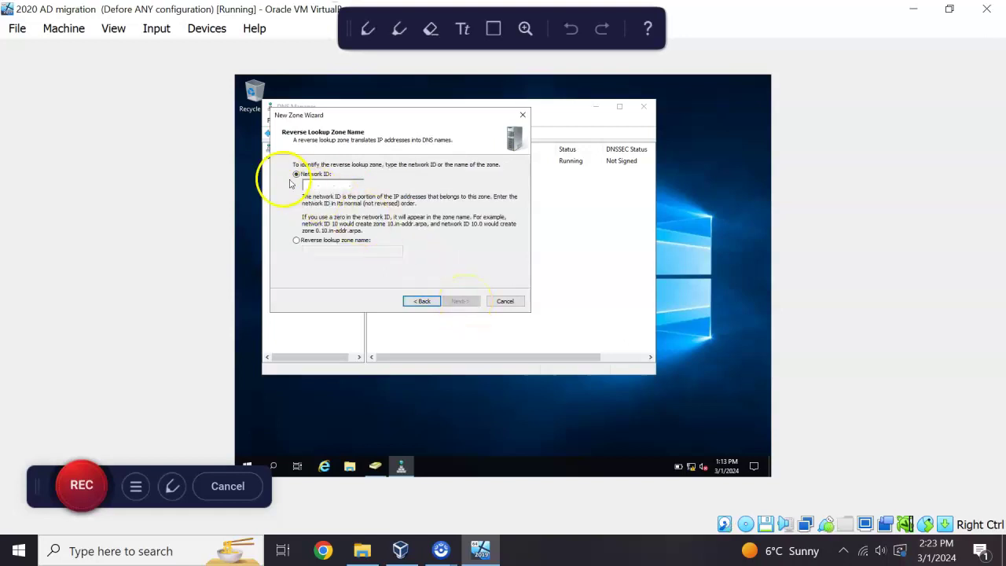
Try to create the reverse lookup zone with network ID 10.0.2 and no dynamic updates, and cancel the wizard
{"action": "left_click", "coordinate": [314, 185]}
{"action": "type", "text": "10 "}
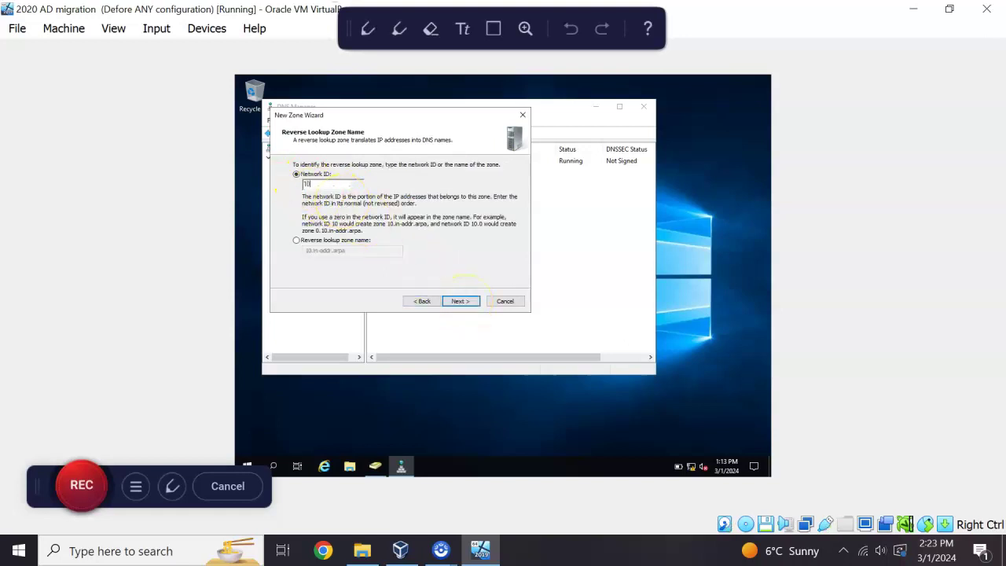
{"action": "type", "text": ".0 .2"}
{"action": "left_click", "coordinate": [461, 301]}
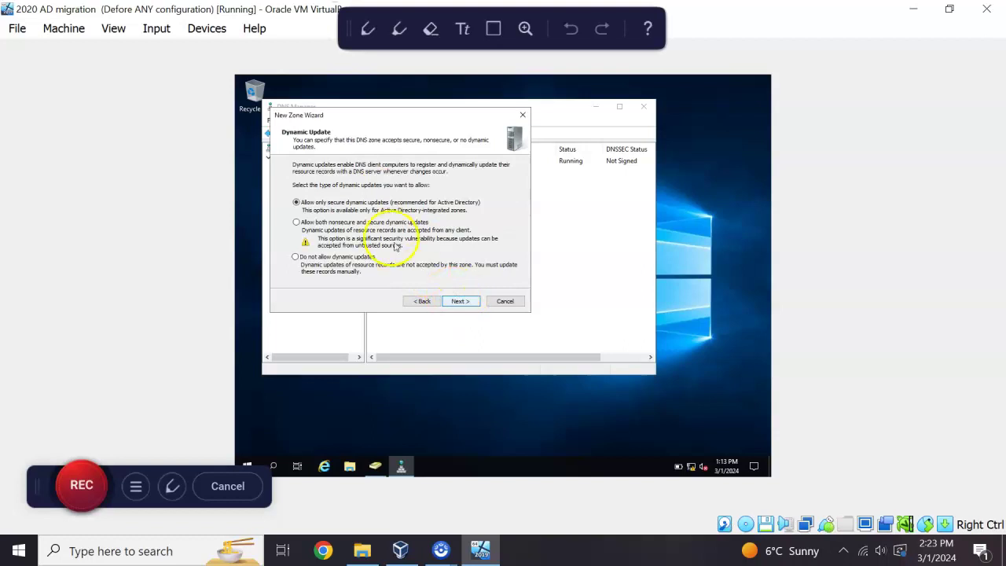
{"action": "left_click", "coordinate": [297, 257]}
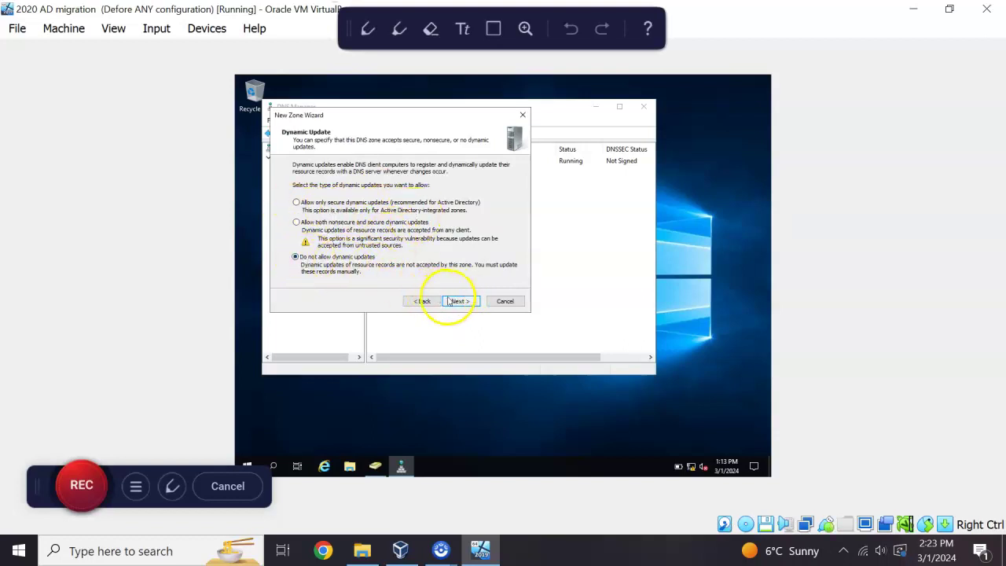
{"action": "left_click", "coordinate": [455, 301]}
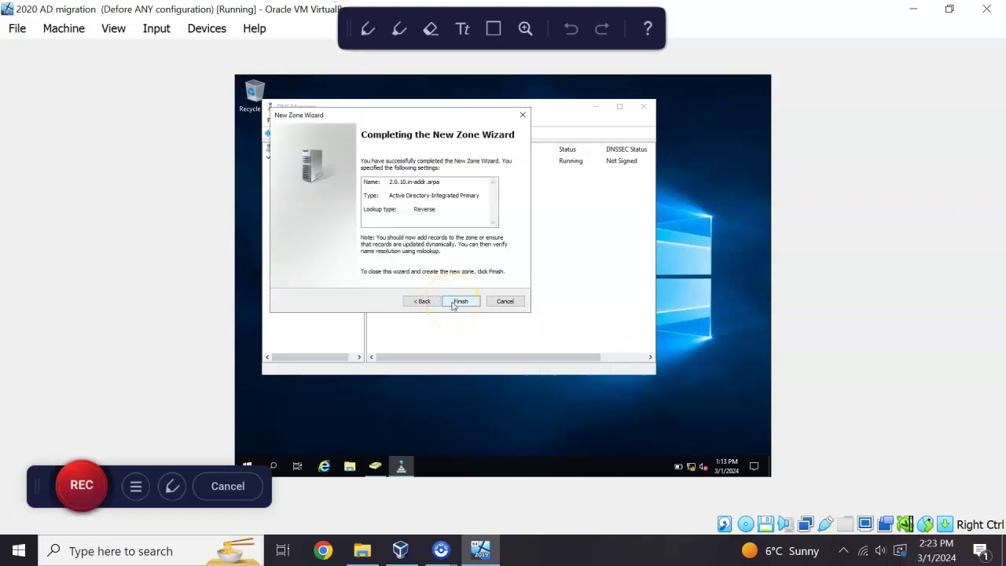
{"action": "left_click", "coordinate": [459, 301]}
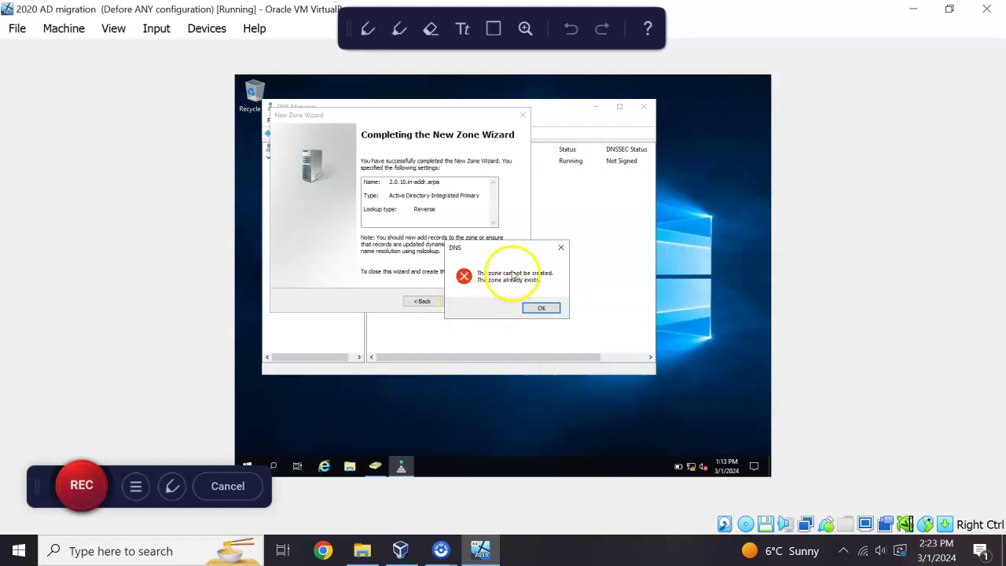
{"action": "left_click", "coordinate": [542, 308]}
{"action": "left_click", "coordinate": [518, 301]}
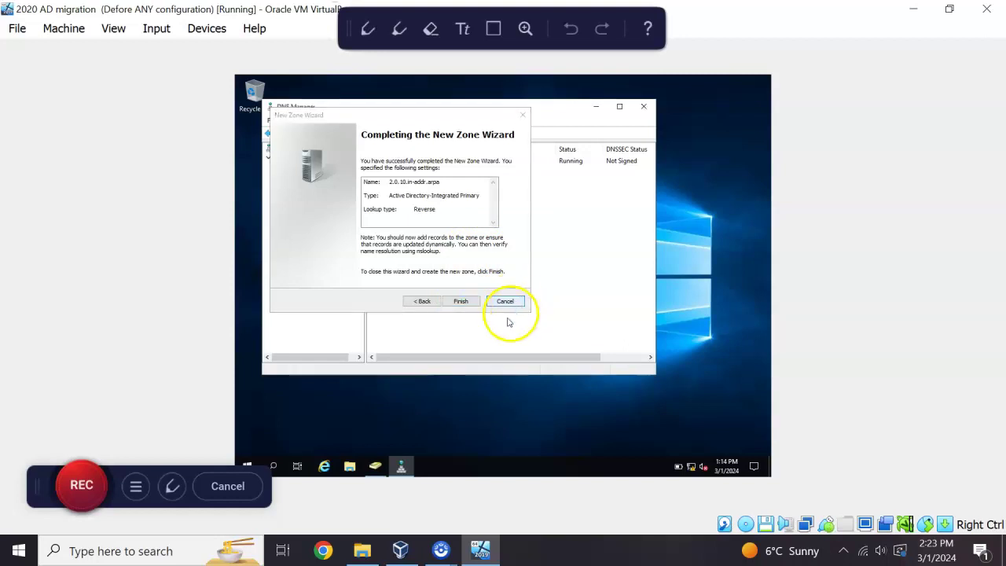